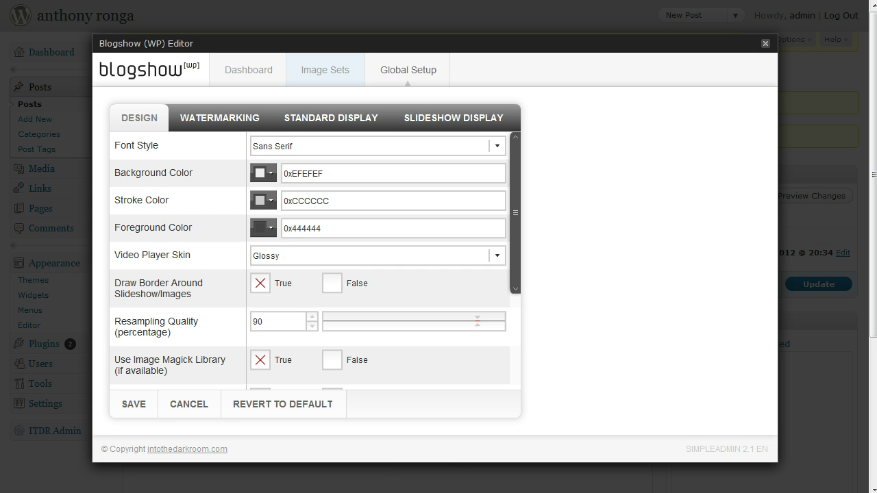
Keep Sans Serif as the font style, view the jim and jane's wedding slideshow post, and return to global settings
left_click(434, 466)
left_click(434, 466)
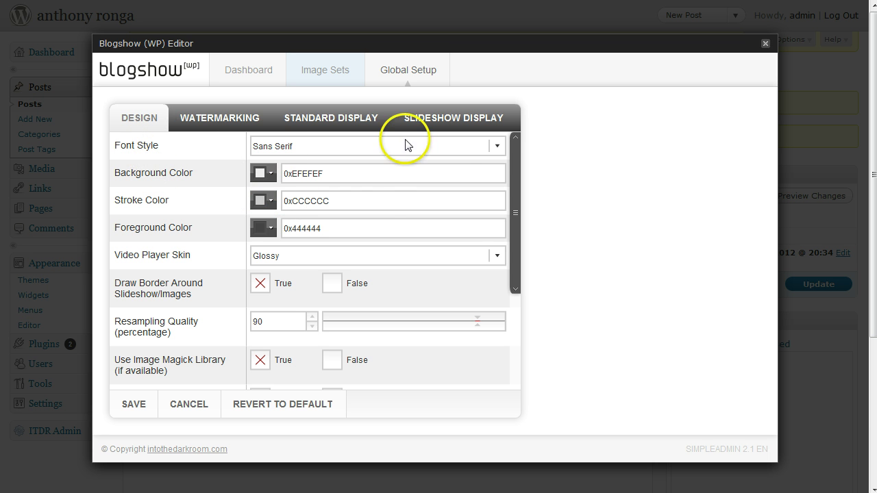
left_click(493, 148)
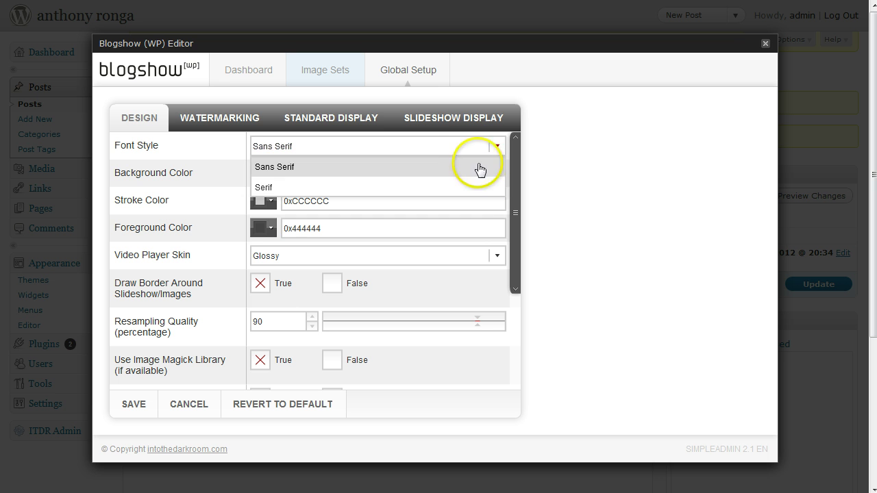
left_click(228, 177)
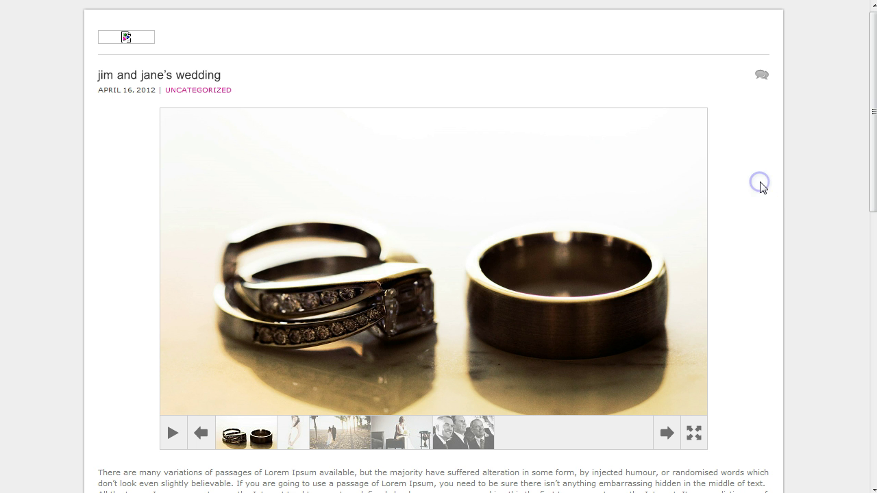
mouse_move(665, 167)
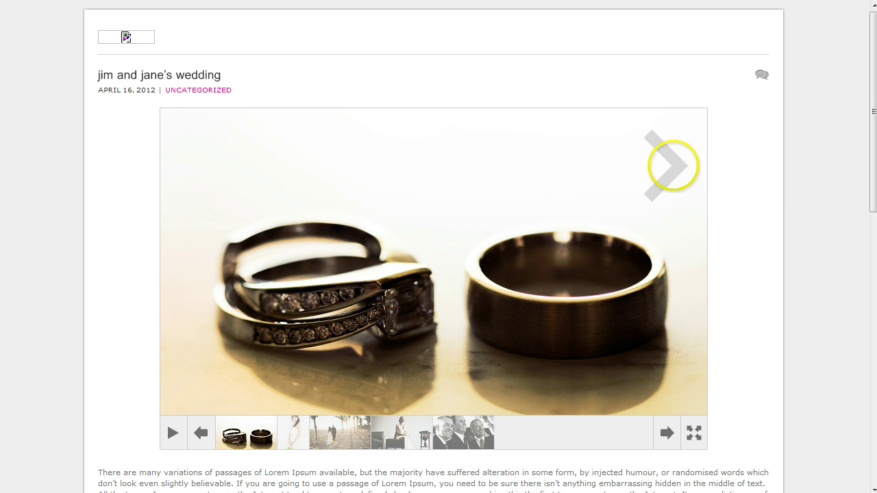
left_click(209, 35)
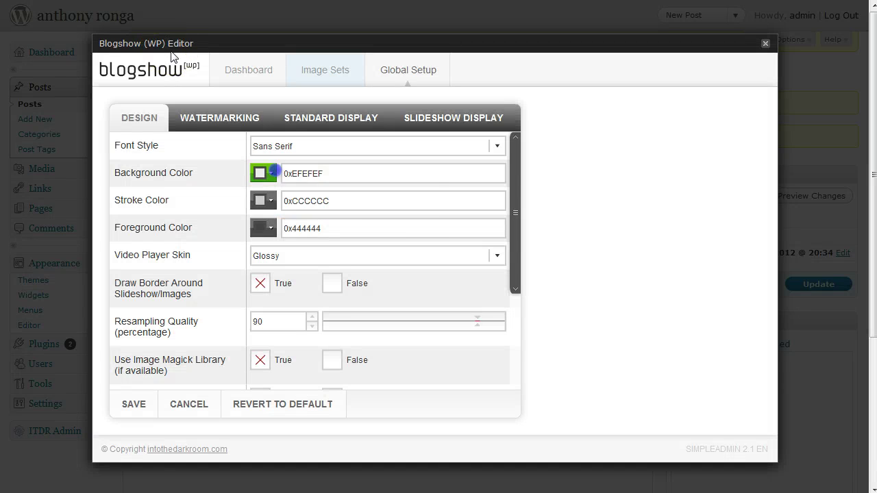
left_click(263, 173)
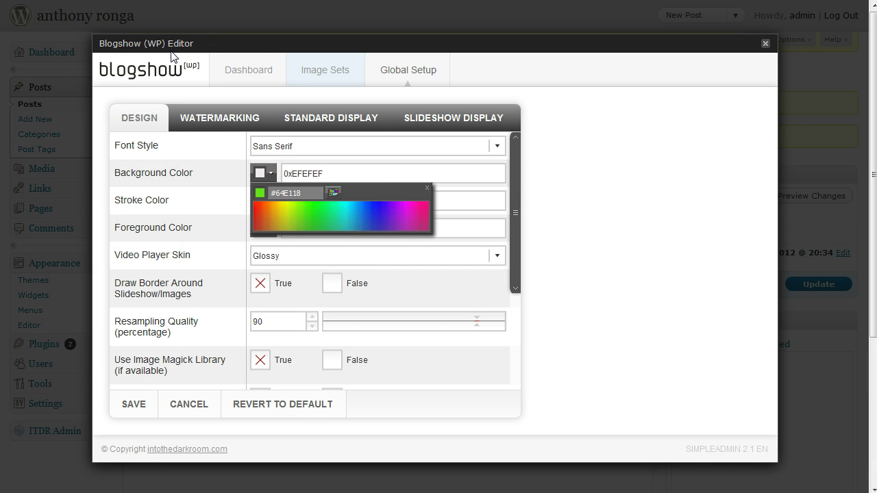
left_click(171, 55)
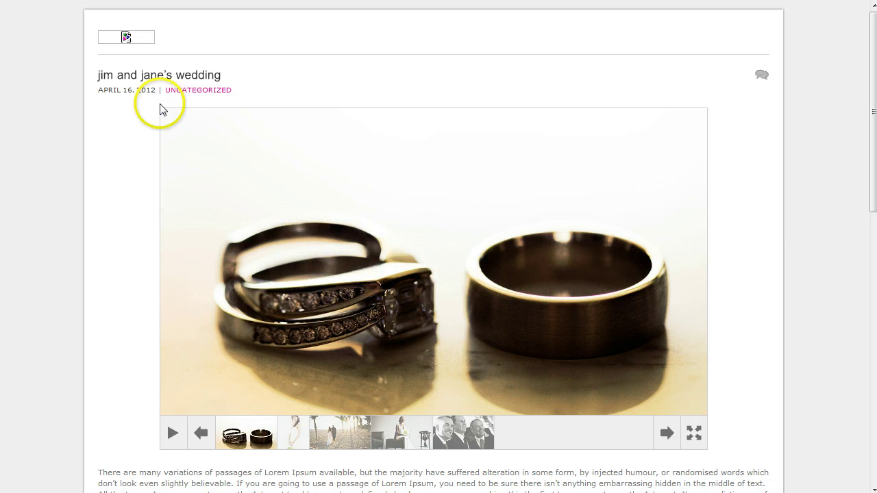
Bring up the Video Player Skin choices in Global Setup, with Glossy still selected
mouse_move(168, 405)
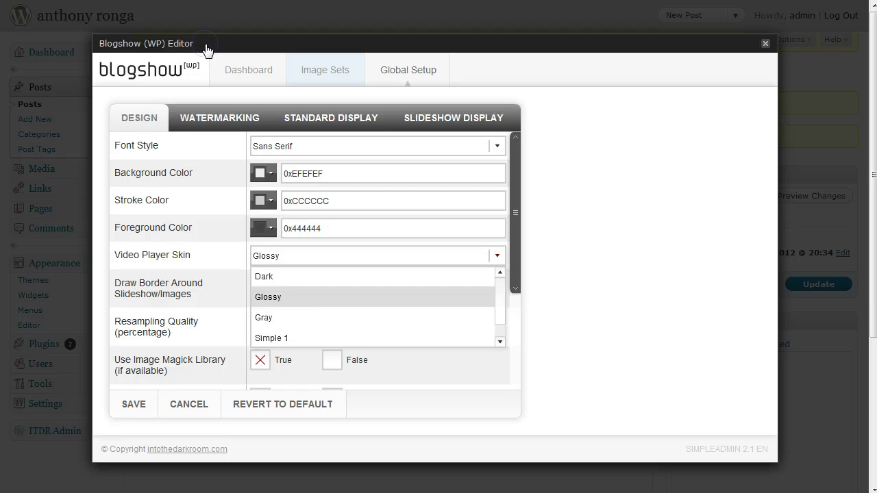
left_click(205, 269)
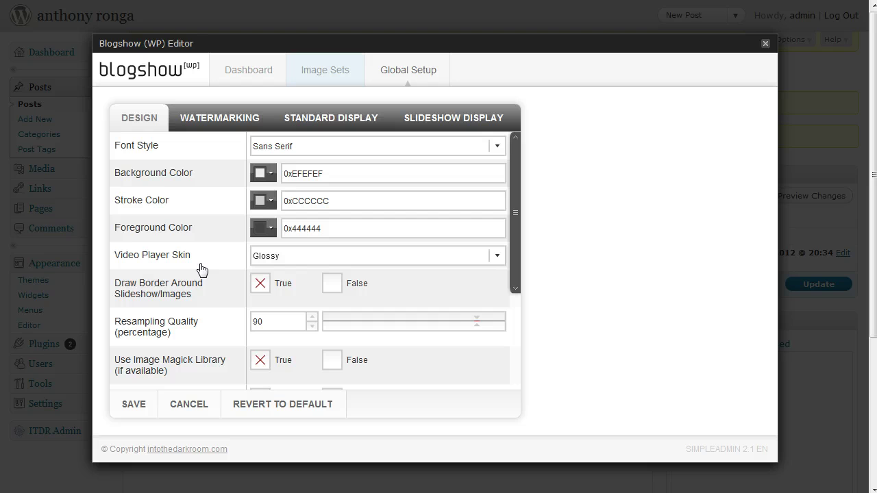
left_click(218, 299)
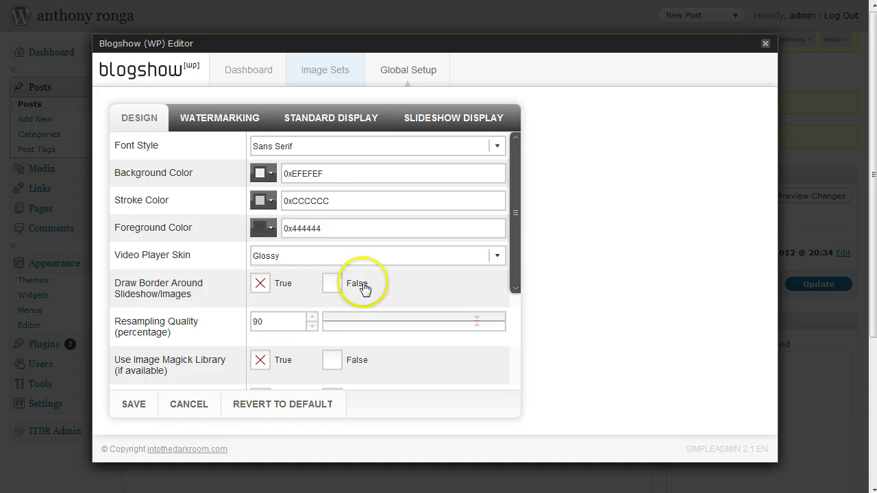
left_click_drag(515, 260, 527, 335)
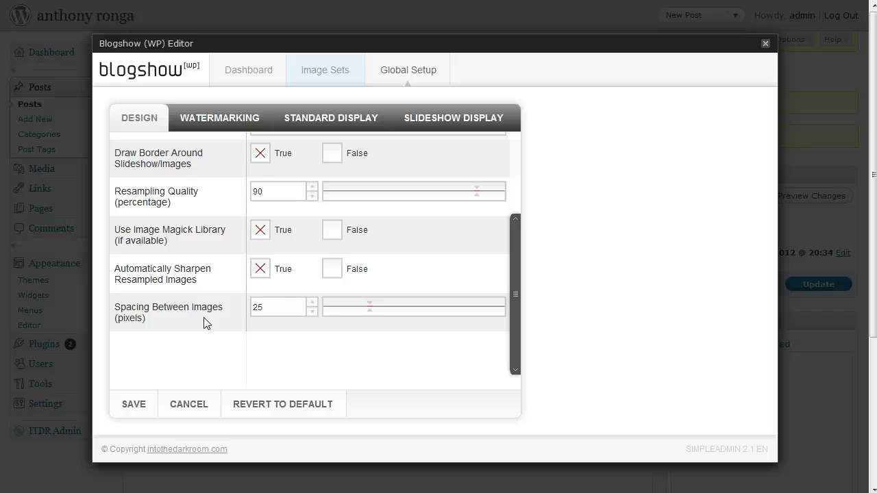
left_click_drag(269, 307, 236, 307)
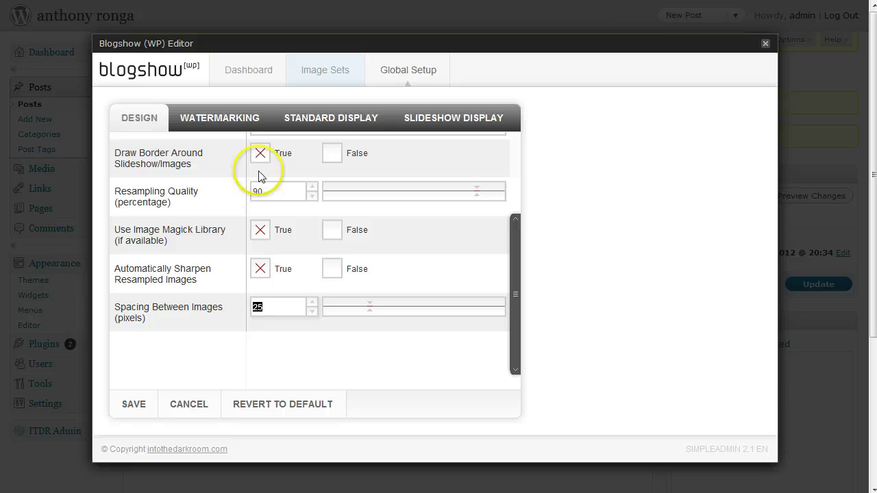
mouse_move(477, 196)
left_mouse_down()
mouse_move(419, 200)
mouse_move(478, 199)
left_mouse_up()
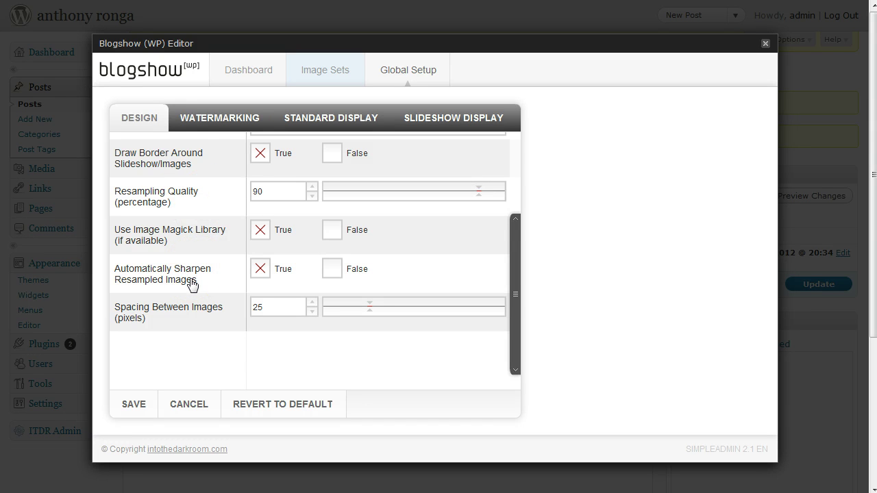
Show the Global Setup Watermarking settings: watermark image True, offsets 50, opacity 50
left_click(209, 123)
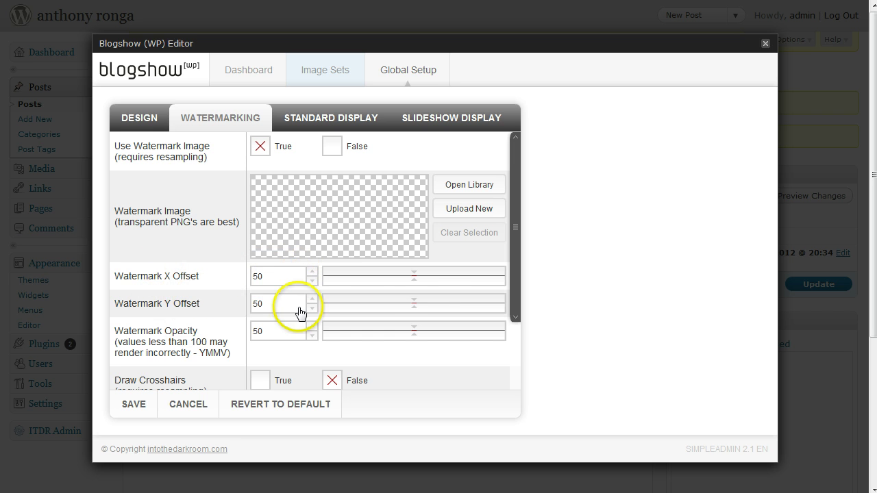
left_click(415, 281)
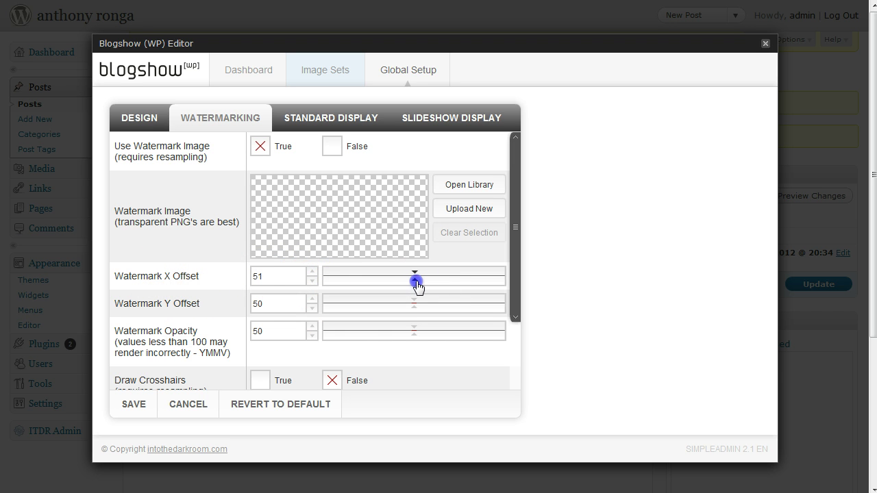
left_click_drag(416, 281, 412, 283)
left_click_drag(513, 266, 514, 304)
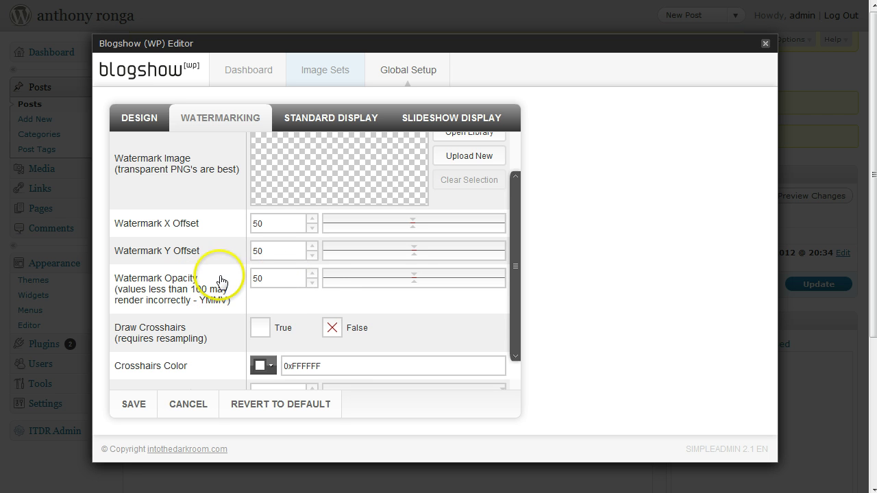
left_click_drag(283, 280, 241, 280)
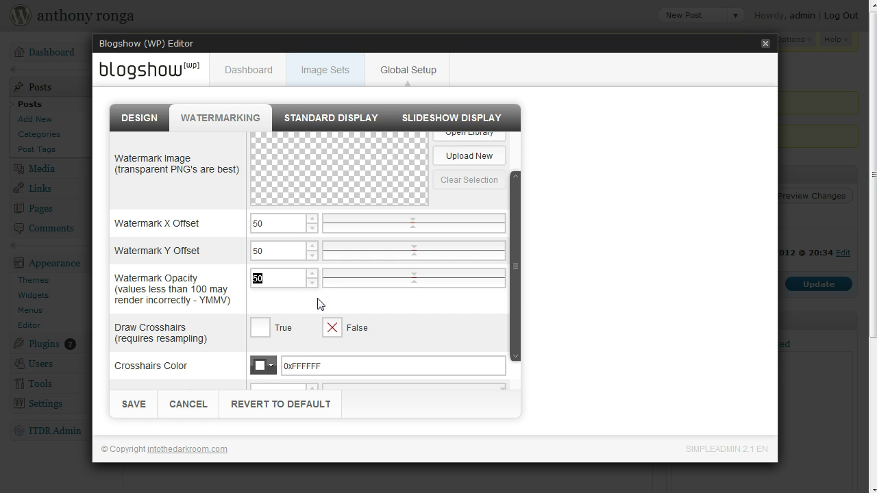
left_click_drag(515, 285, 520, 330)
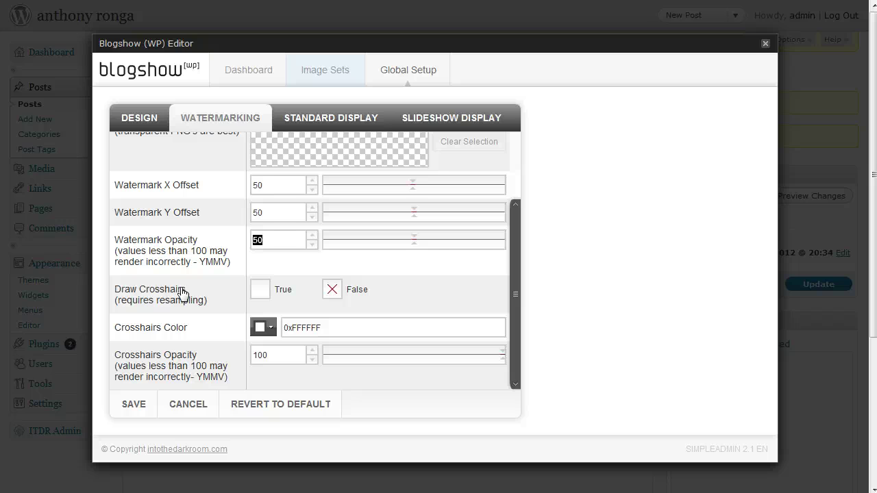
left_click_drag(515, 256, 516, 226)
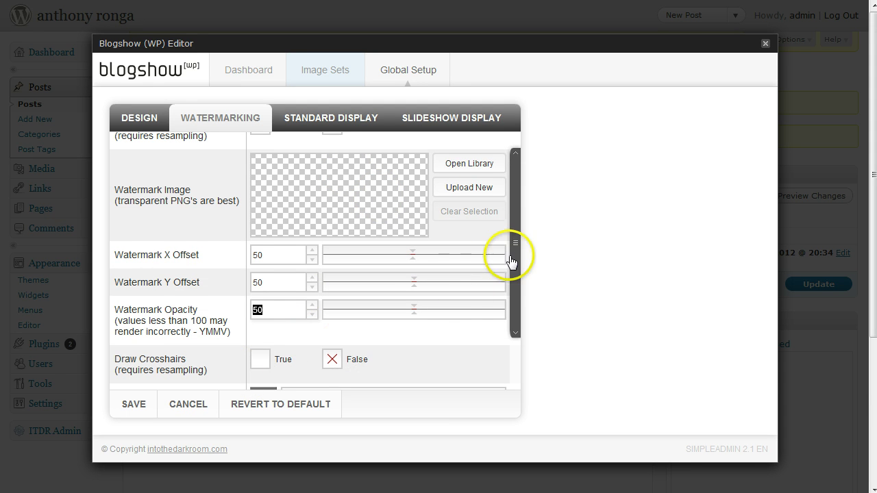
Turn on crosshairs for watermarked images and adjust the nearby watermark options
left_click_drag(515, 264, 519, 312)
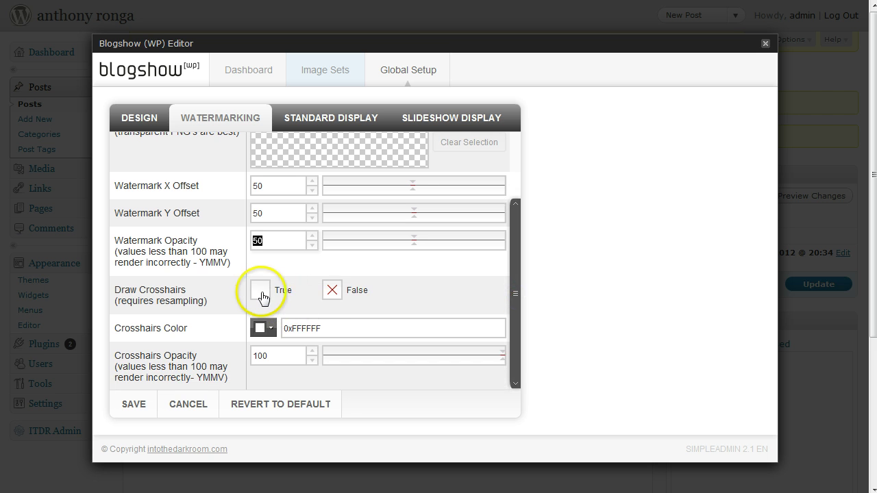
left_click(260, 295)
left_click(183, 337)
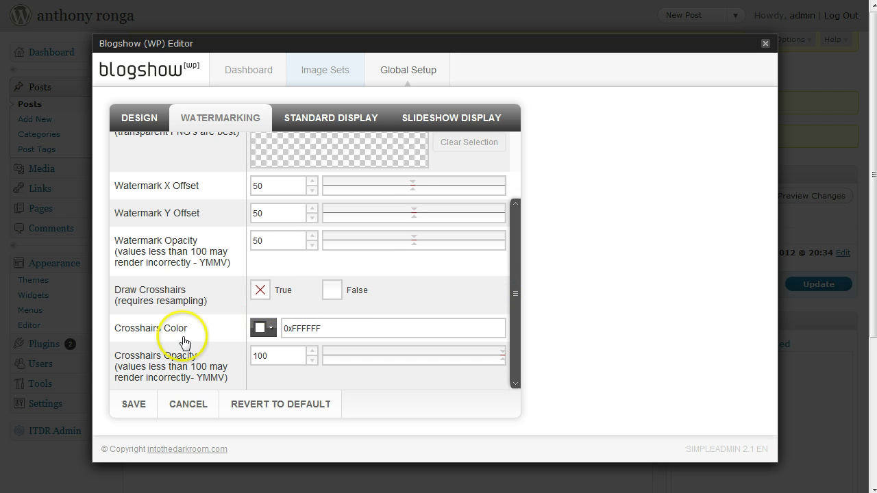
left_click(253, 330)
left_click(157, 330)
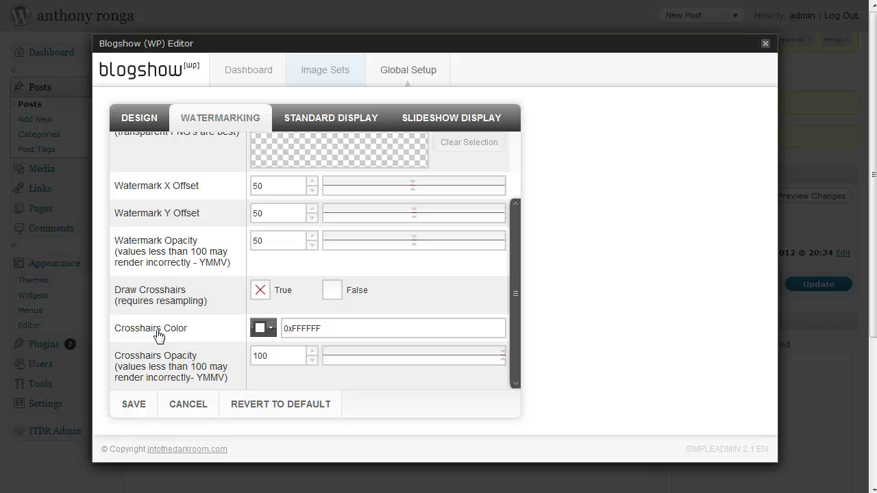
left_click(196, 361)
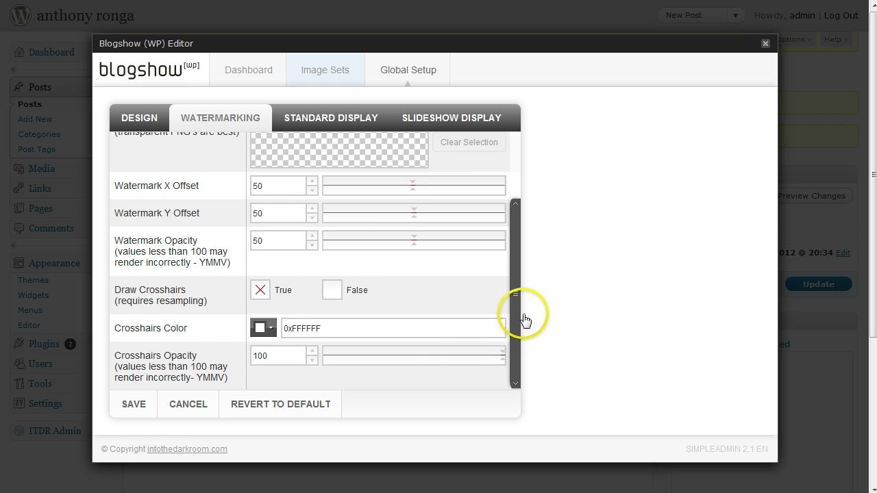
Set crosshairs back to False, save the watermark settings, and show Standard Display
left_click(346, 292)
left_click_drag(514, 304, 513, 343)
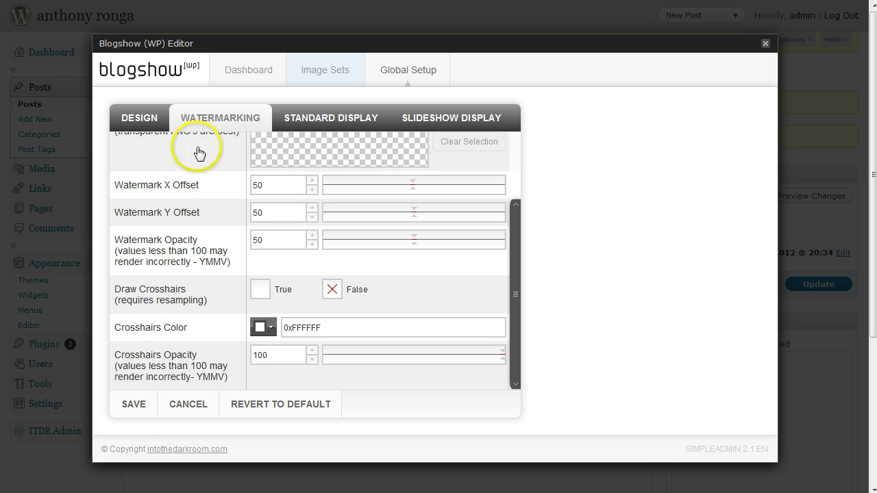
left_click(135, 409)
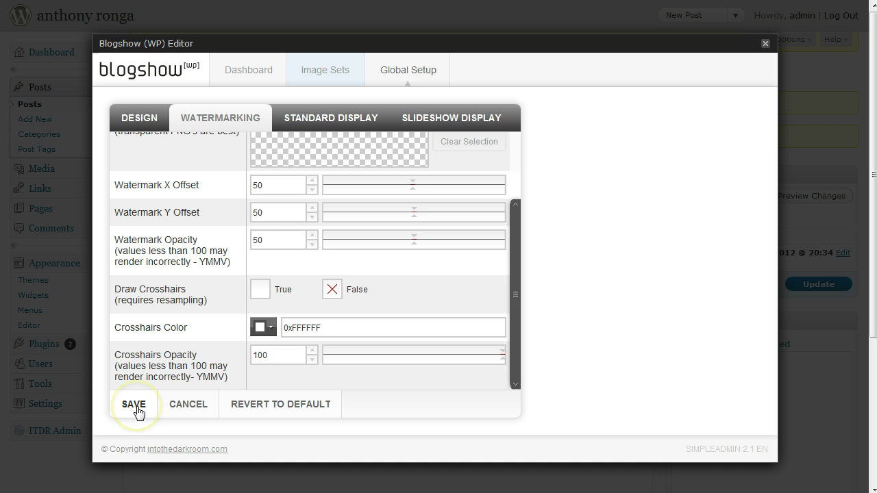
left_click(335, 122)
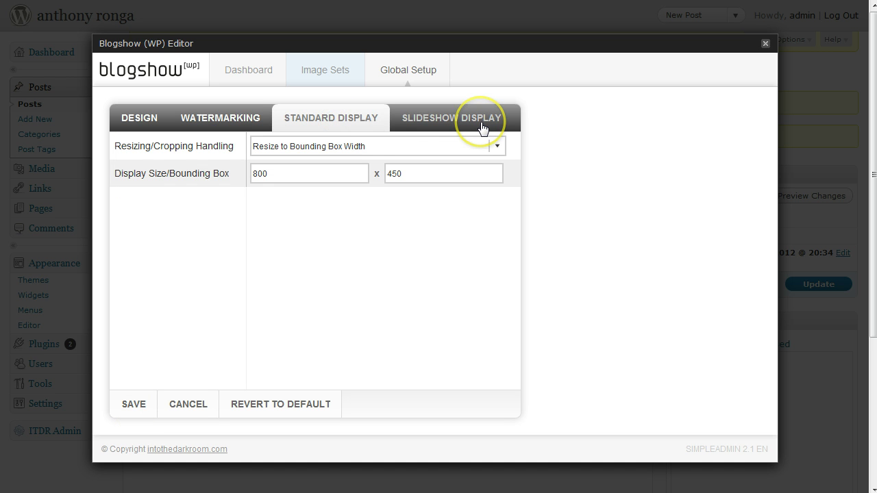
left_click(333, 135)
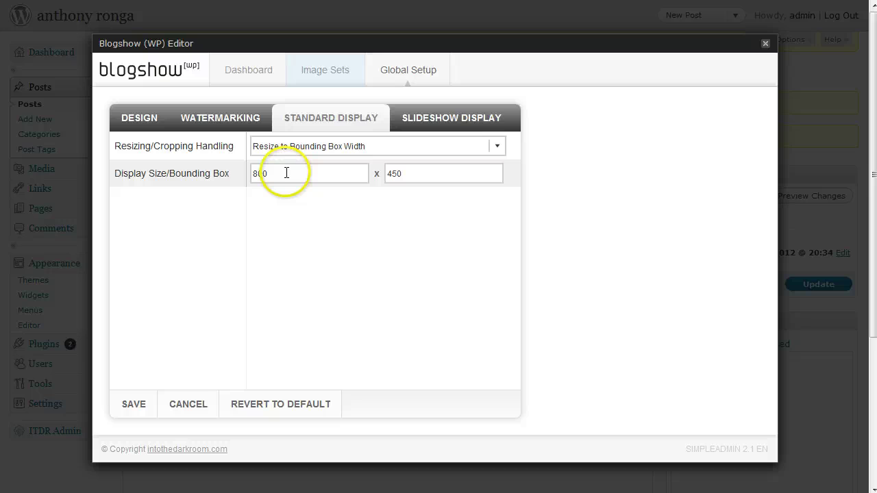
left_click_drag(285, 174, 248, 173)
left_click_drag(414, 177, 368, 169)
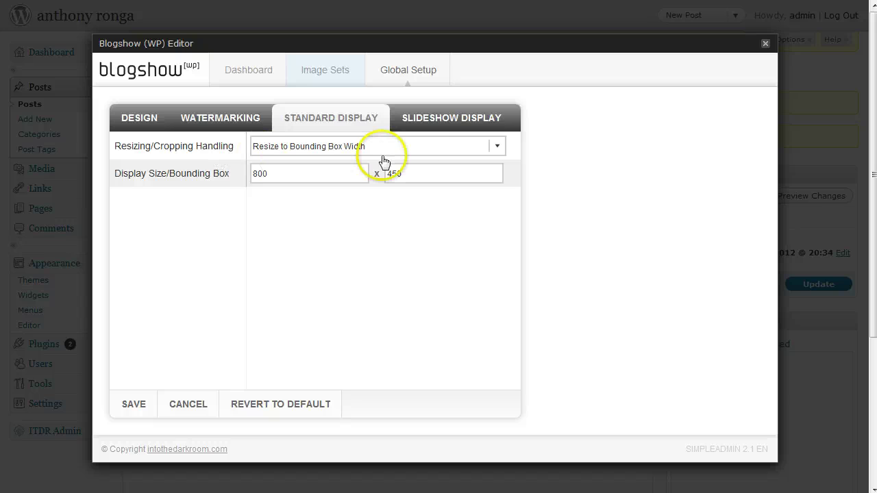
Review the Resizing/Cropping options without changing them, then show the Slideshow Display settings
left_click(498, 147)
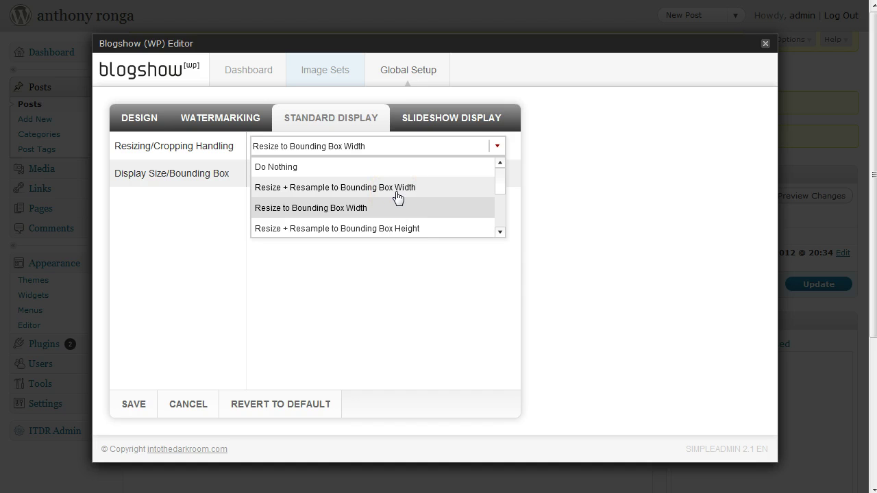
left_click_drag(500, 179, 498, 218)
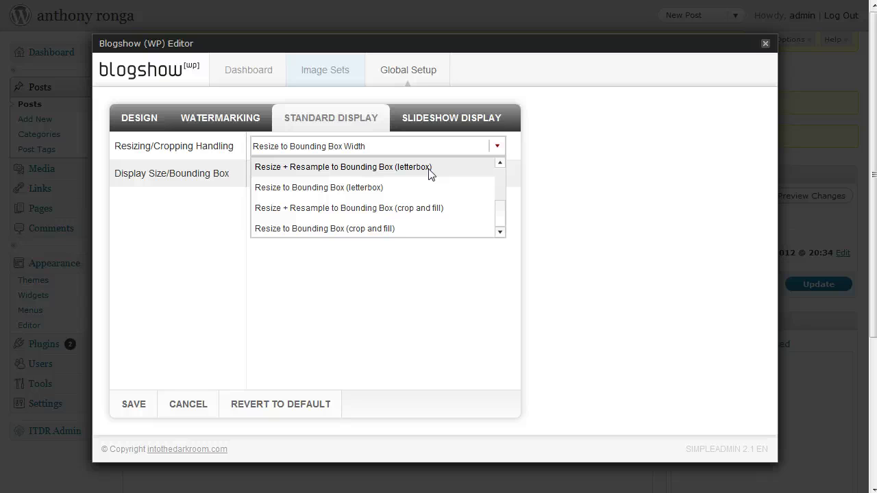
left_click(443, 120)
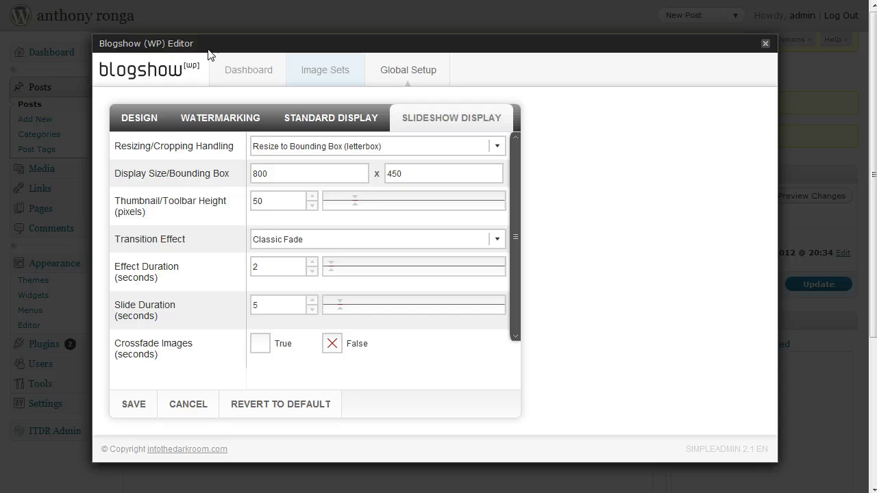
left_click(497, 146)
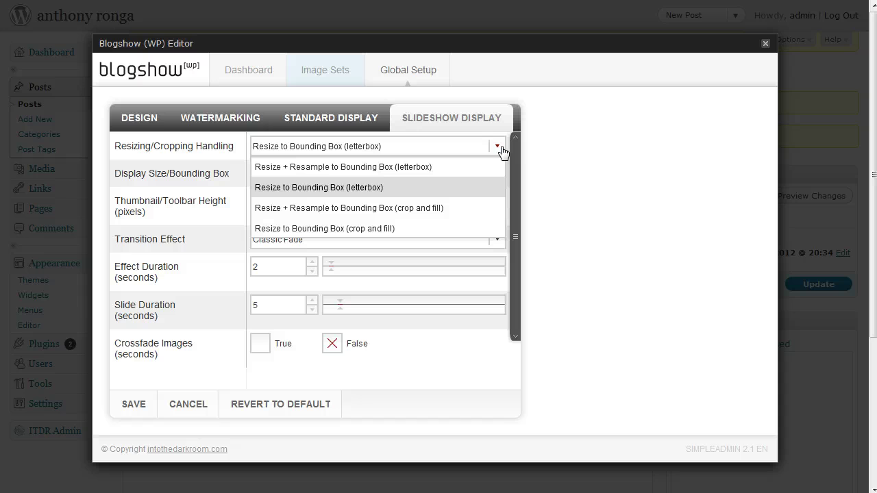
left_click(137, 235)
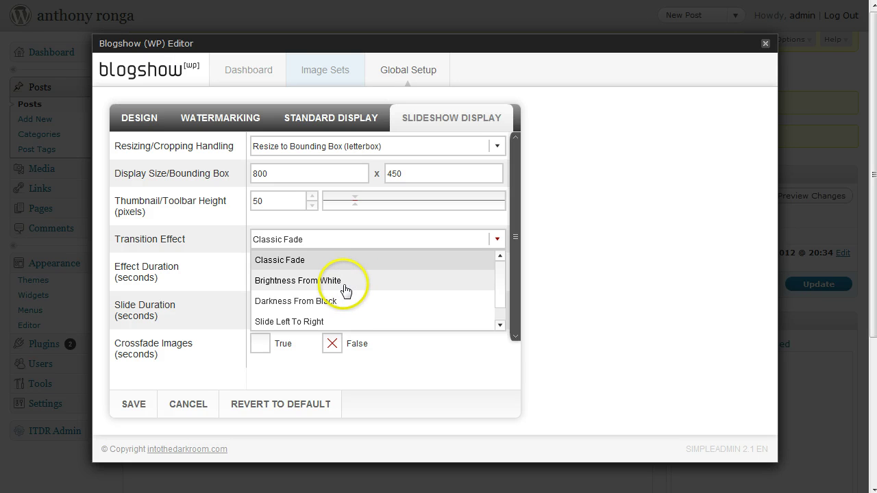
left_click(307, 261)
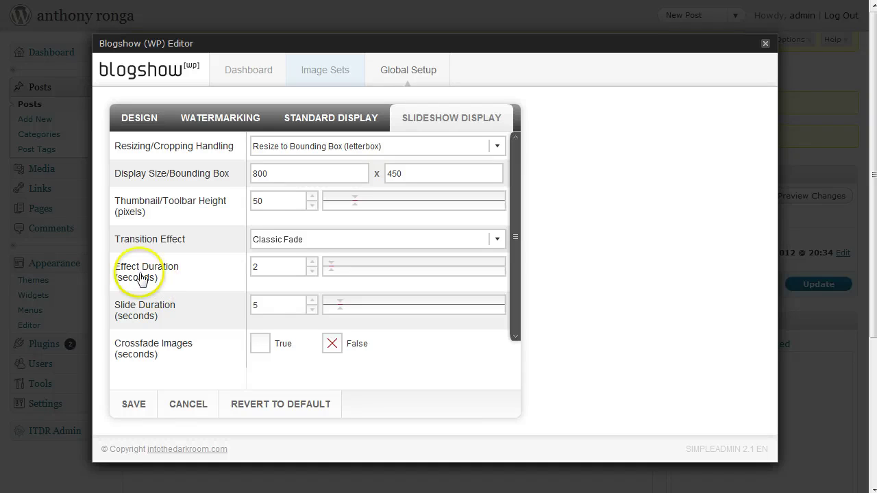
left_click(259, 268)
left_click_drag(260, 268, 240, 269)
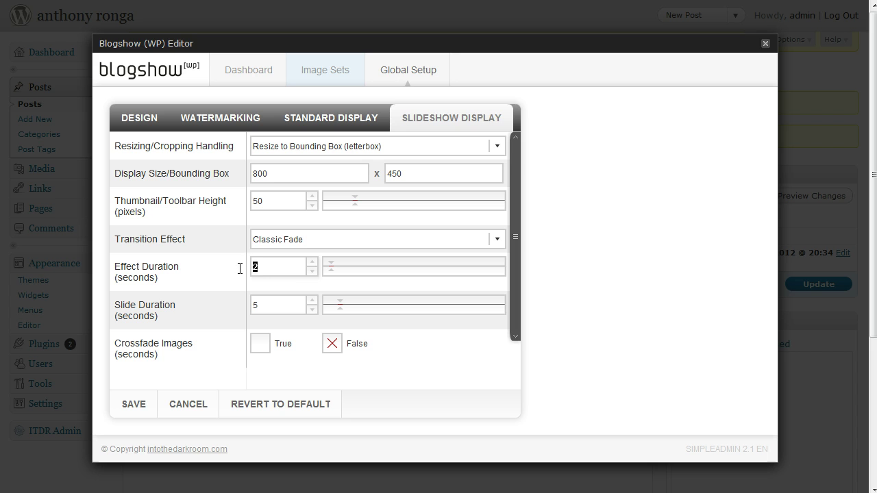
left_click_drag(274, 306, 218, 309)
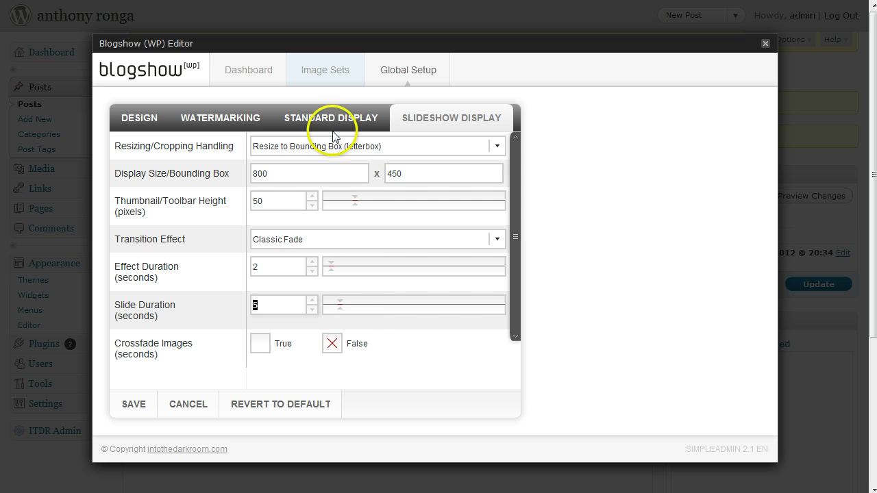
left_click_drag(514, 210, 528, 171)
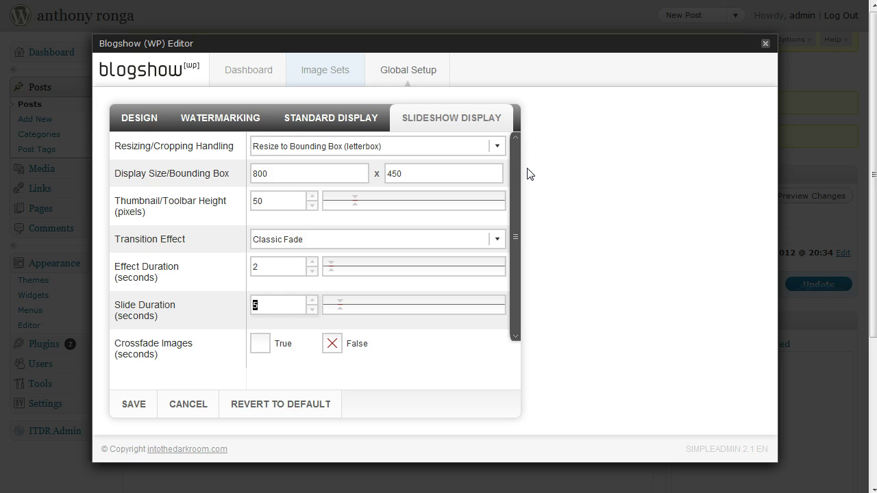
Discard the unsaved global changes and open the jim and jane image set's settings
left_click(344, 68)
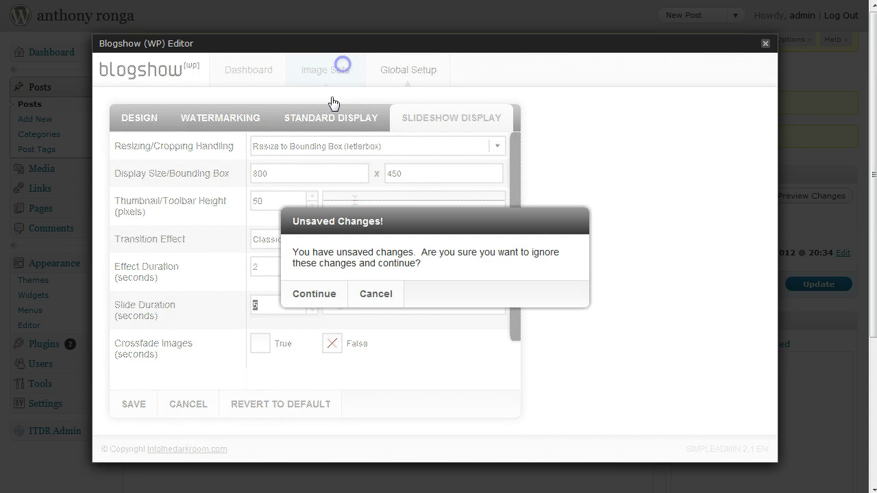
left_click(320, 295)
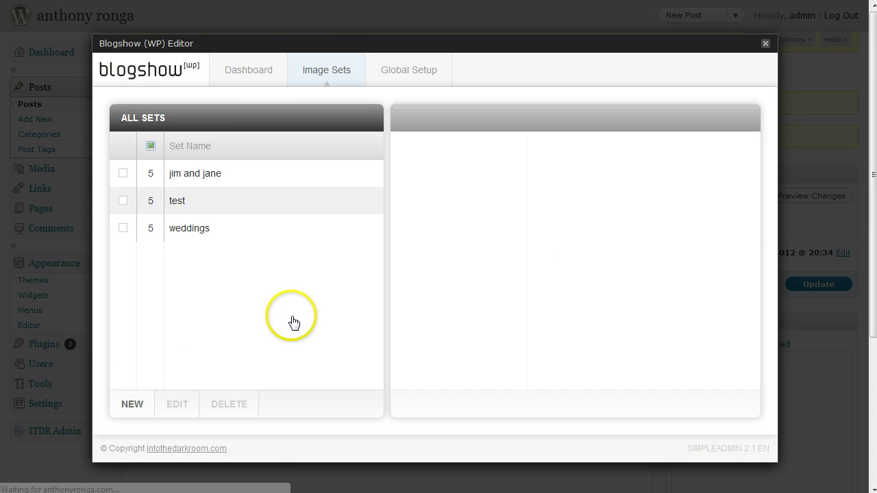
left_click(203, 175)
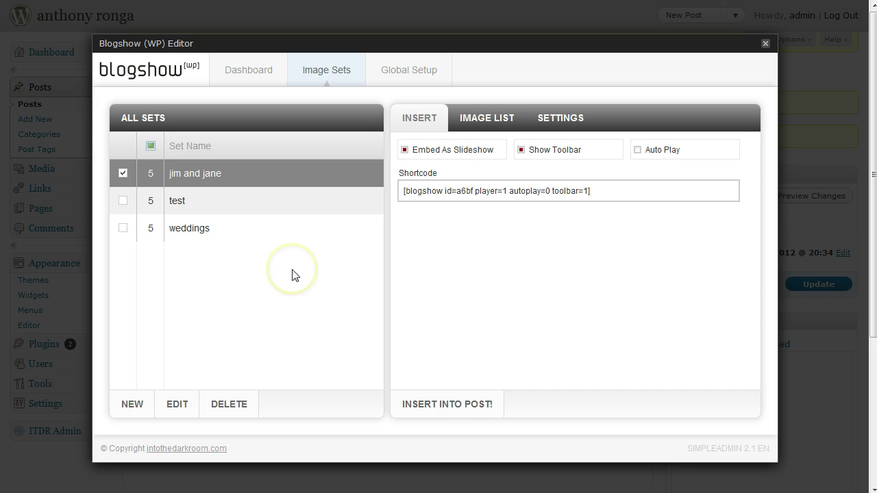
left_click(574, 117)
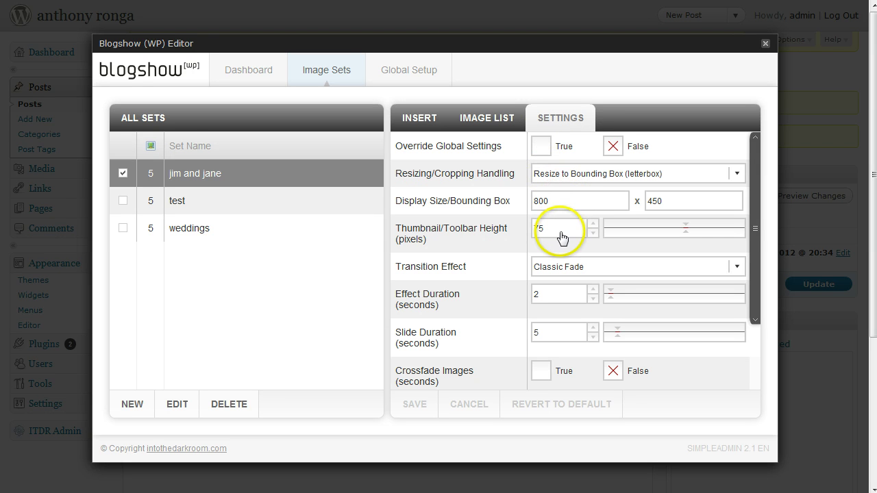
Inspect the jim and jane set's 800 x 450 display dimensions
double_click(564, 201)
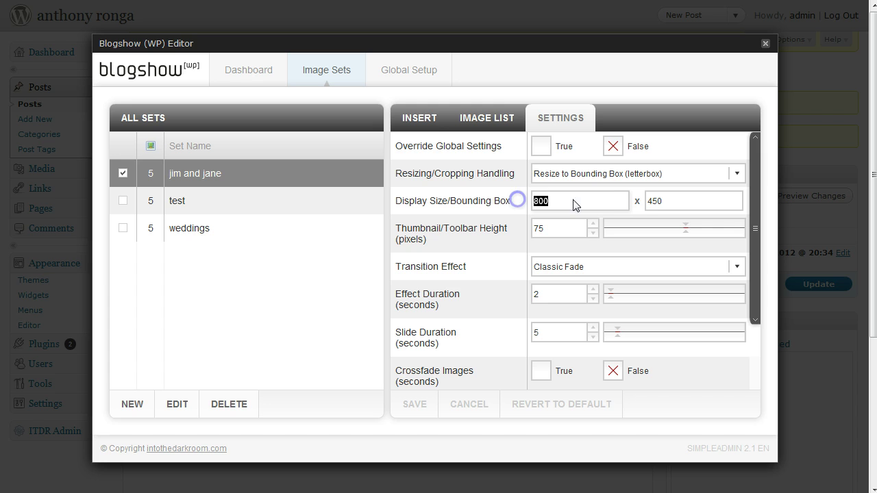
key("Tab")
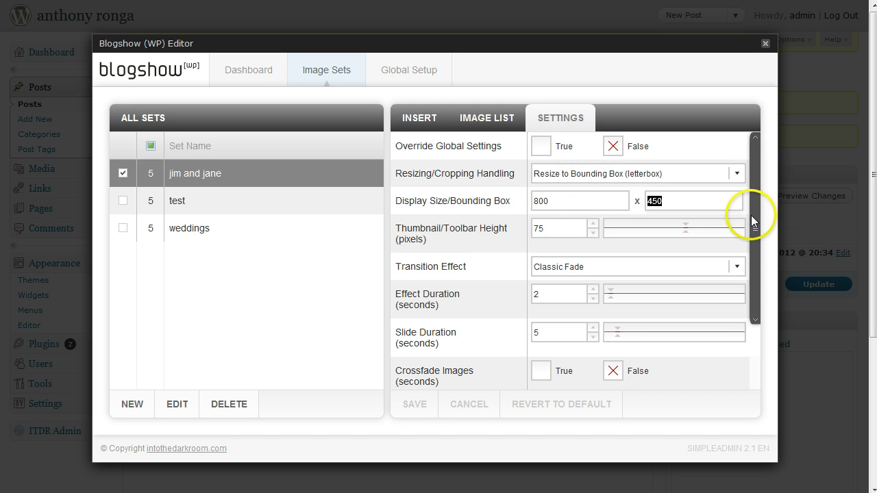
left_click_drag(753, 221, 538, 260)
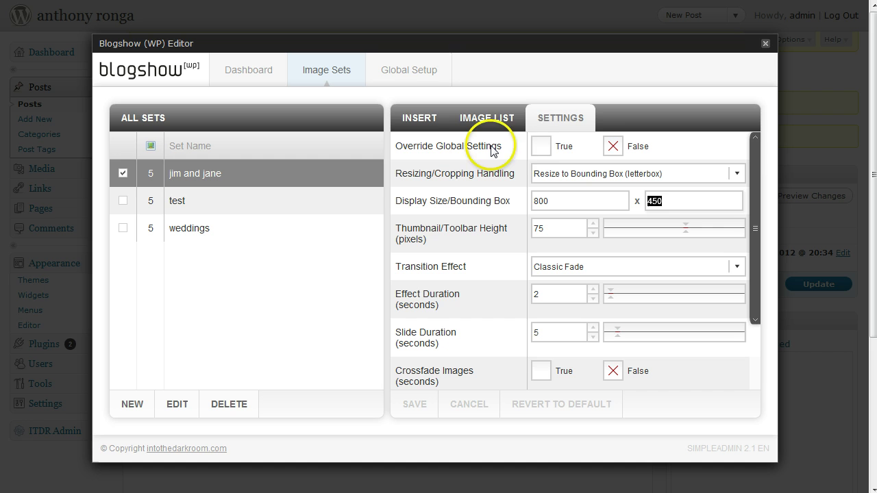
Set Override Global Settings to True for the jim and jane set and the test set
left_click(541, 146)
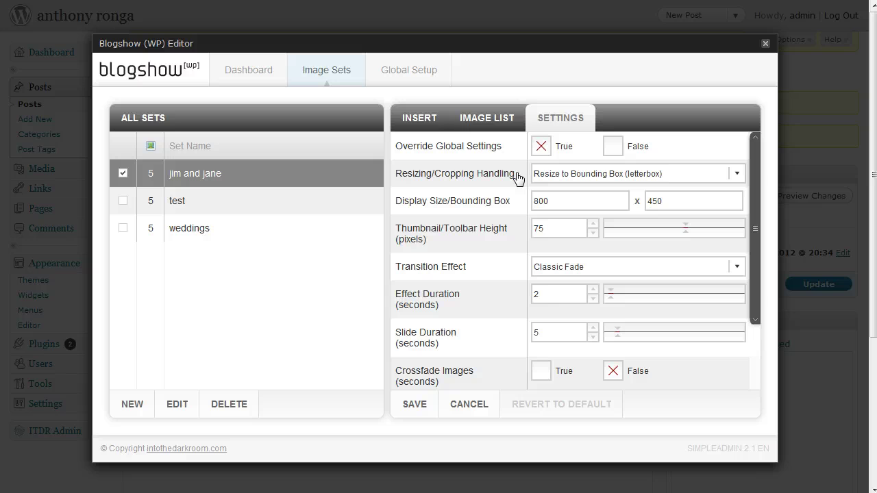
left_click(307, 205)
left_click(559, 122)
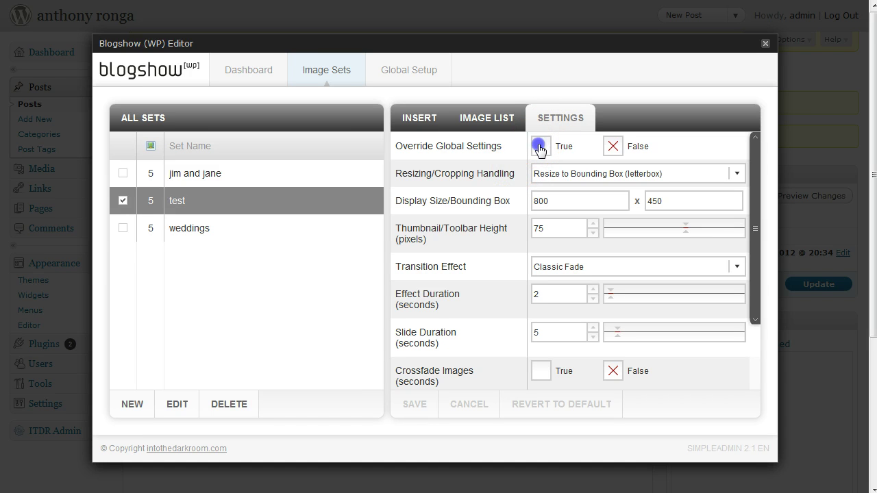
left_click(541, 147)
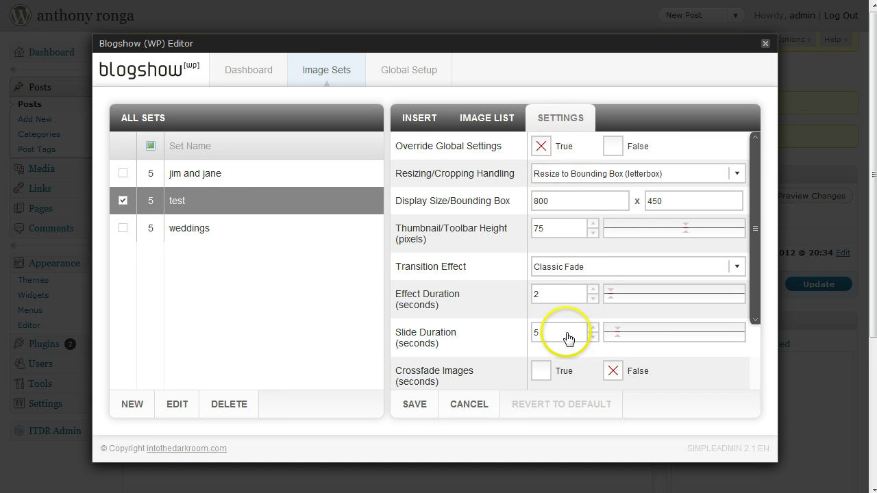